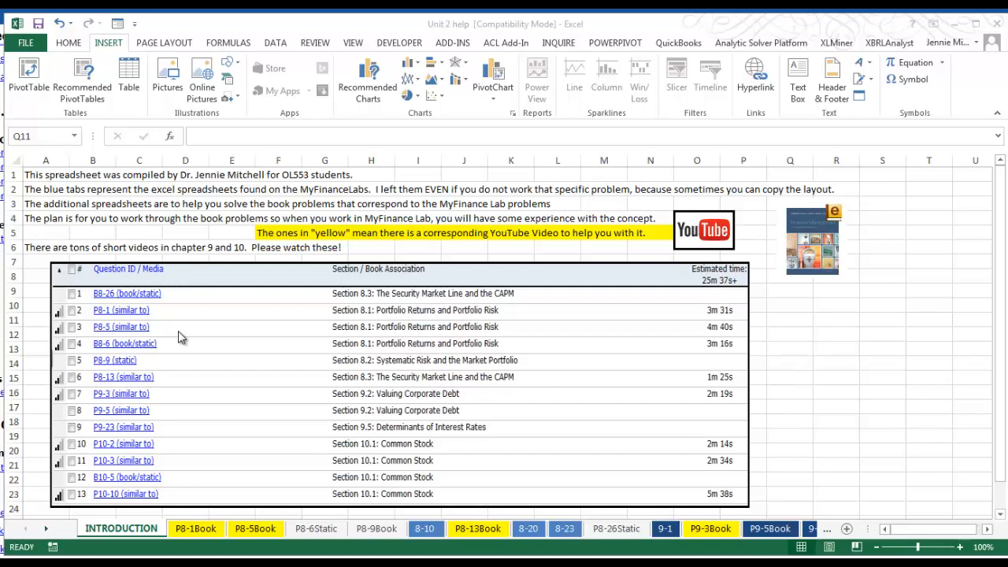
- Open the P9-3Book sheet and move the price equation picture up and left, directly beneath the Valuing Corporate Debt problem
click(710, 530)
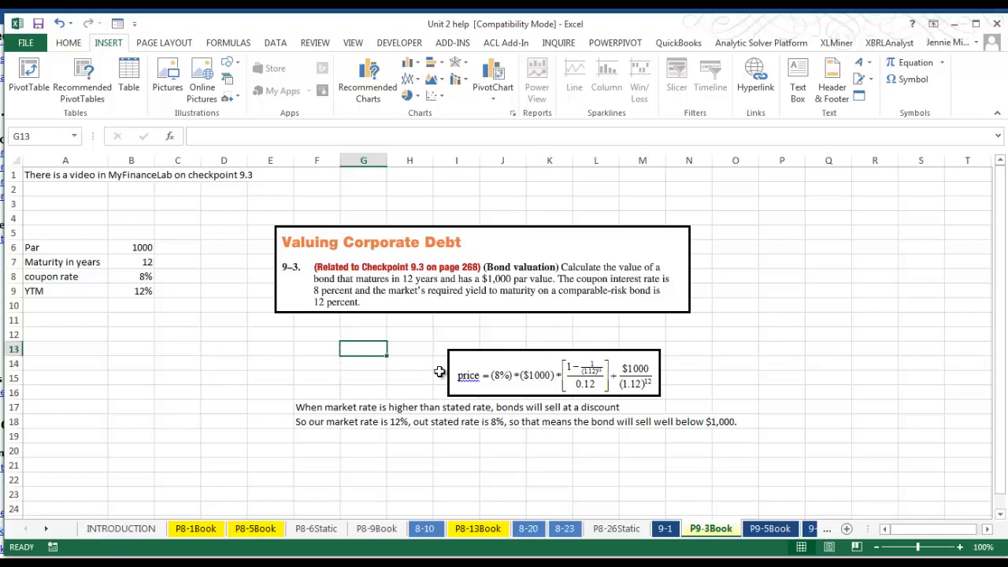
drag(468, 370, 384, 350)
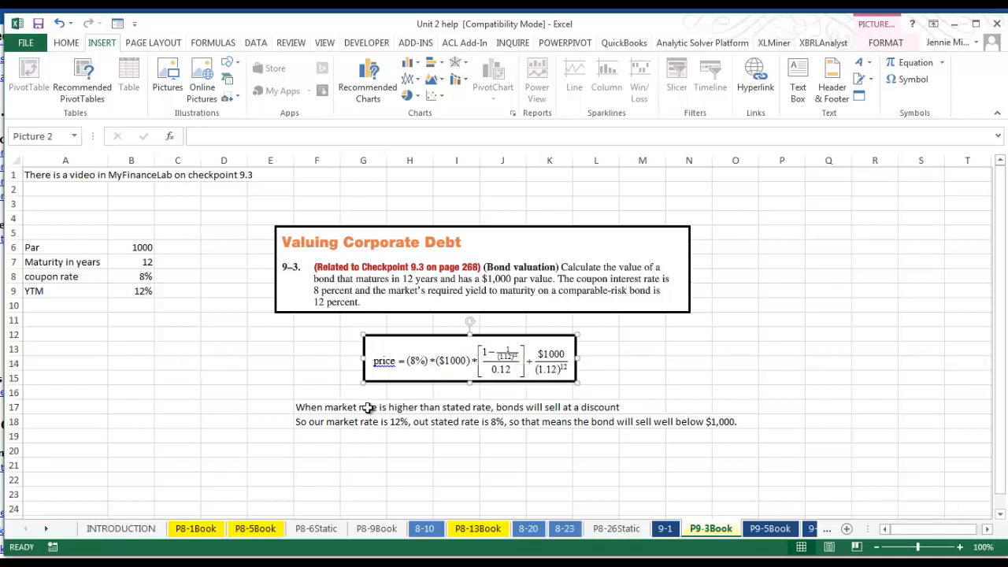
- Review the market rate note in F17 and the par, maturity, coupon rate and YTM inputs in rows 6 to 9
click(311, 407)
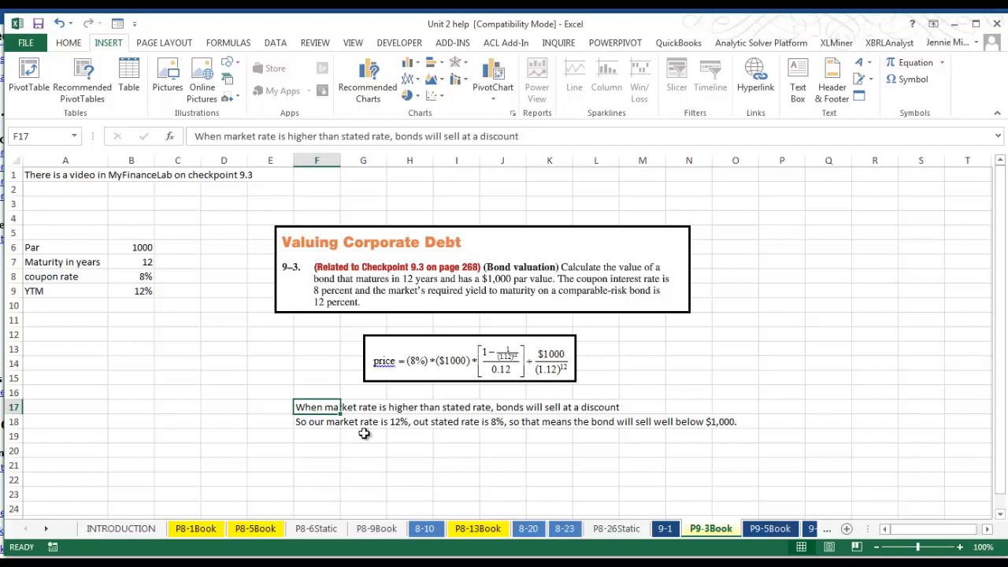
click(124, 321)
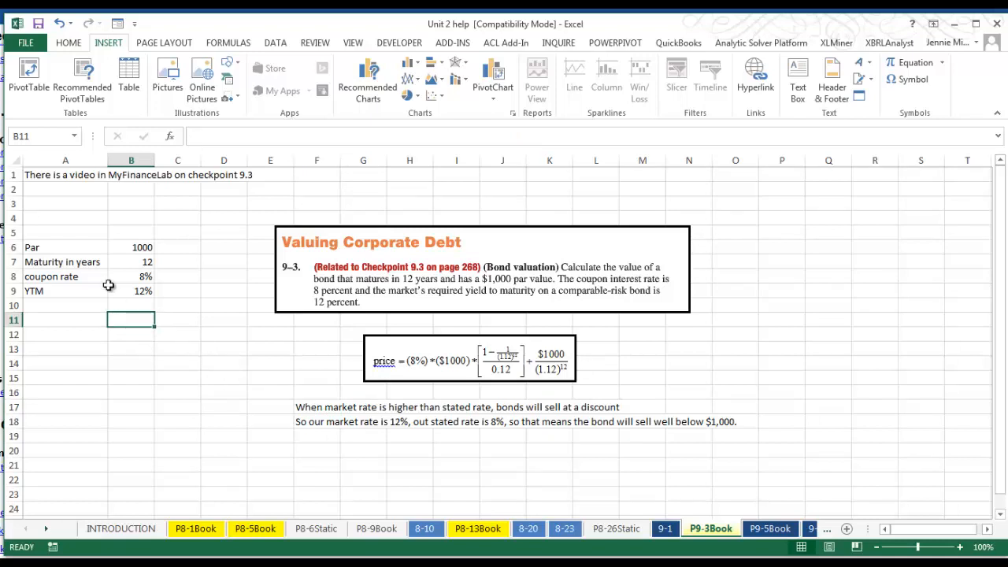
click(141, 248)
click(144, 262)
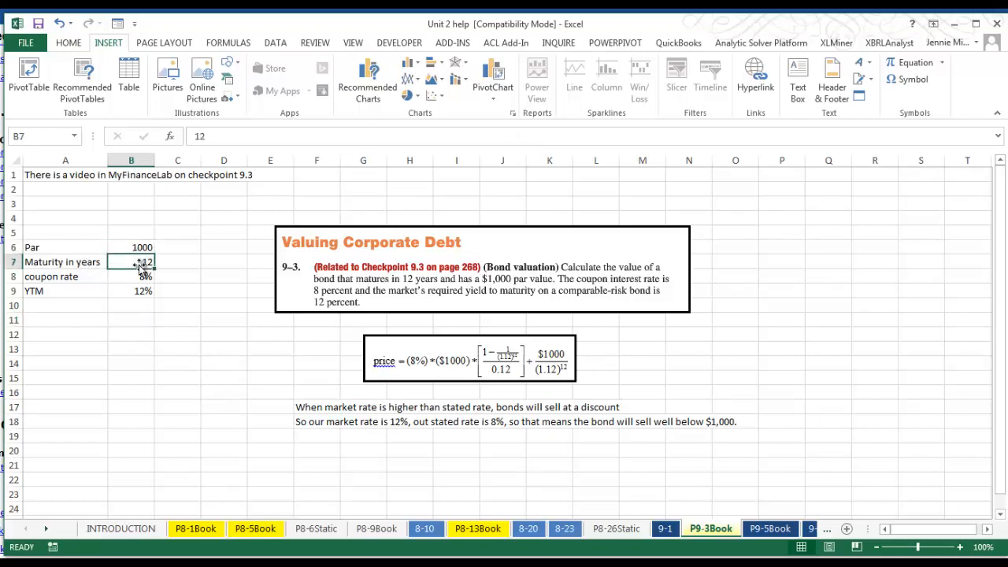
click(140, 274)
click(142, 291)
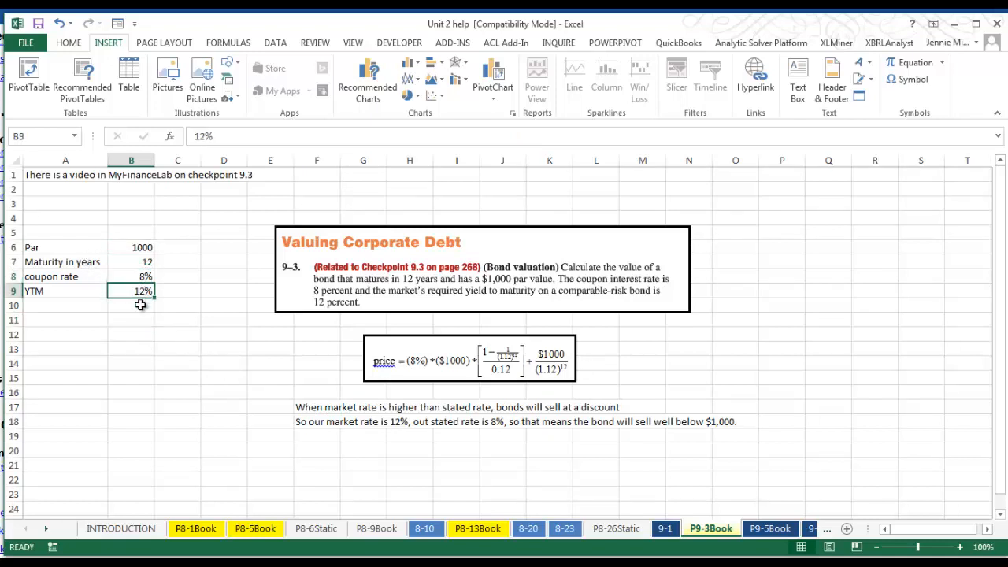
click(37, 292)
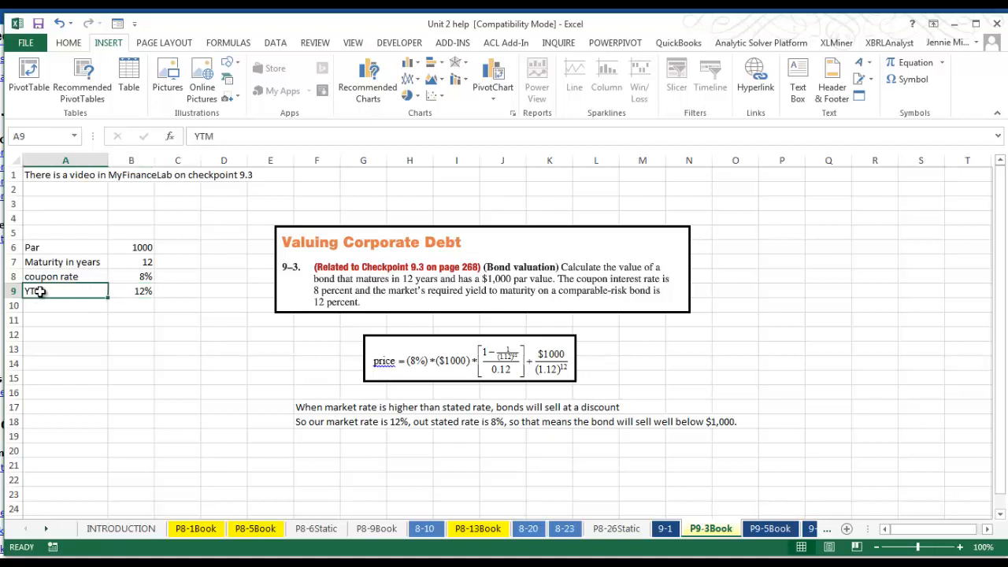
click(122, 321)
- Enter the label "Present Value" in cell A11
click(87, 318)
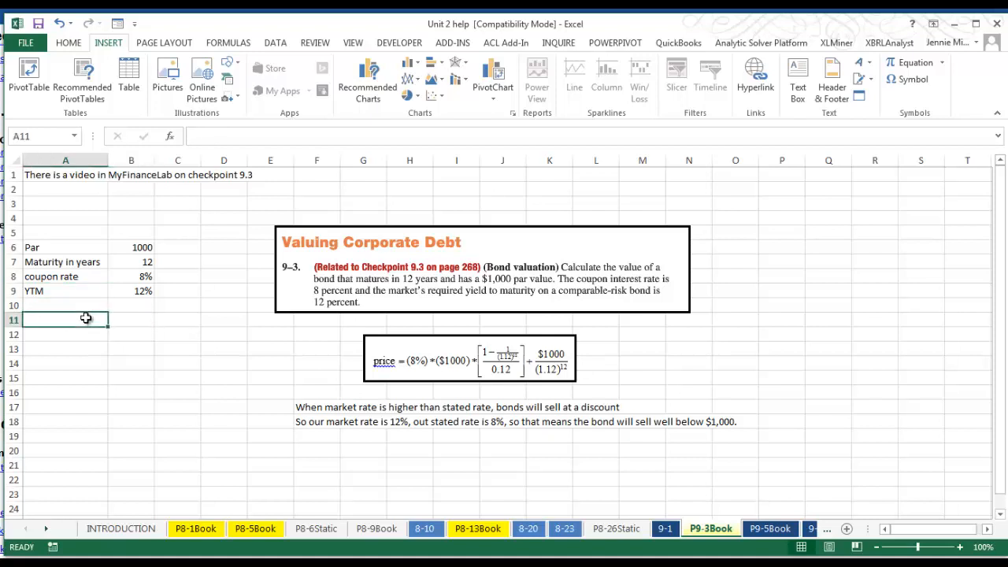
text(Present )
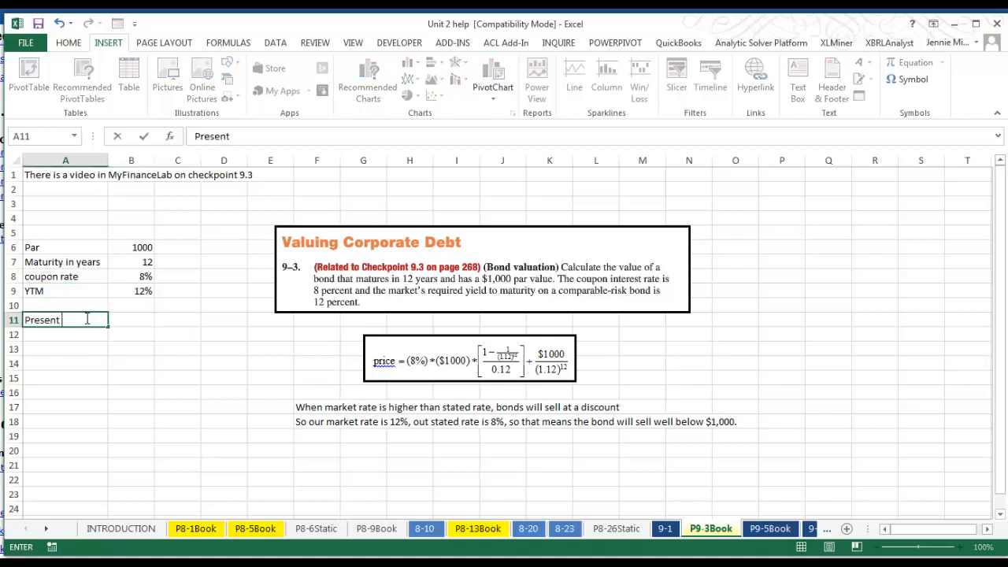
text(Value)
key(Tab)
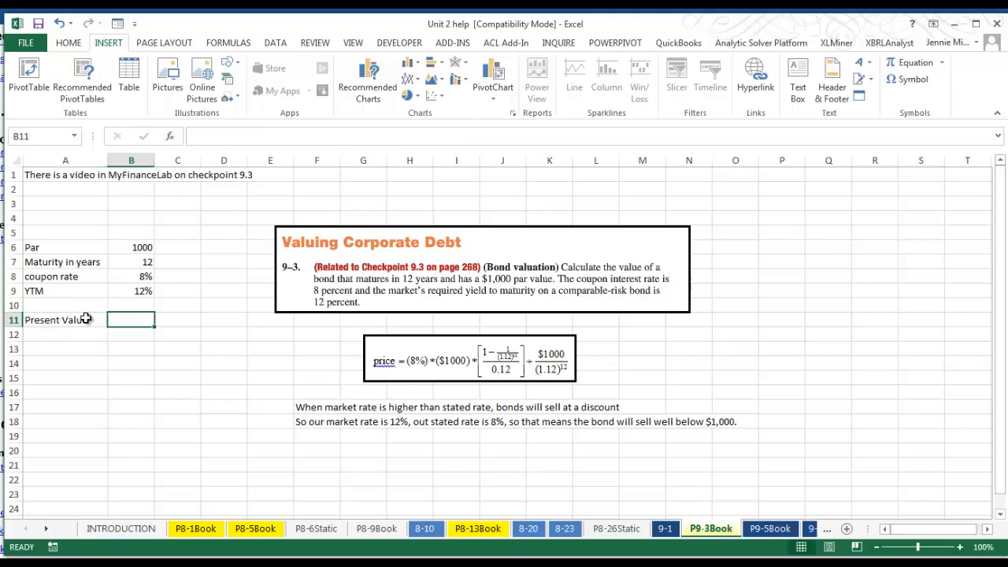
- Search for the PV function and insert it in cell B11, keeping the input cells in view
click(172, 137)
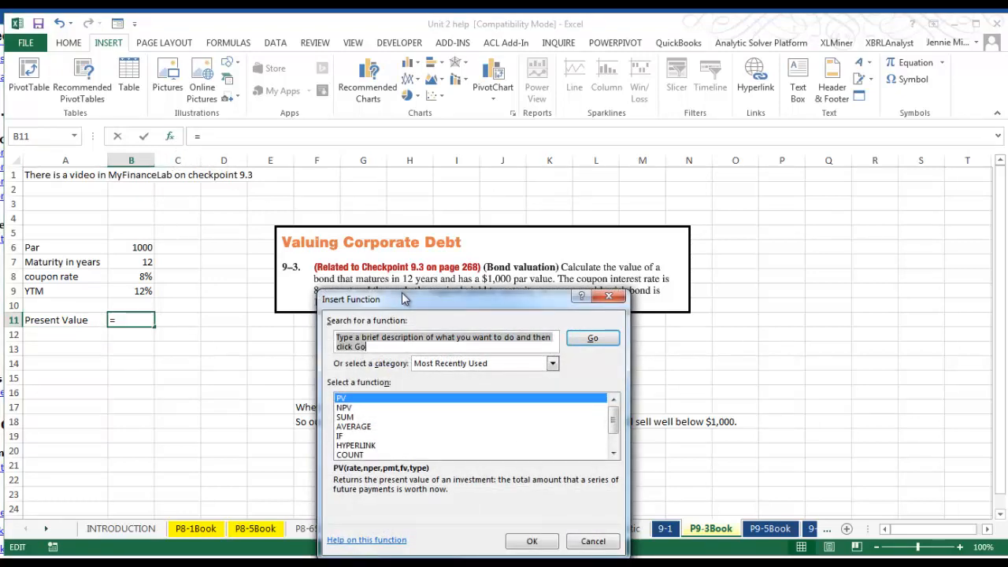
drag(403, 294, 392, 206)
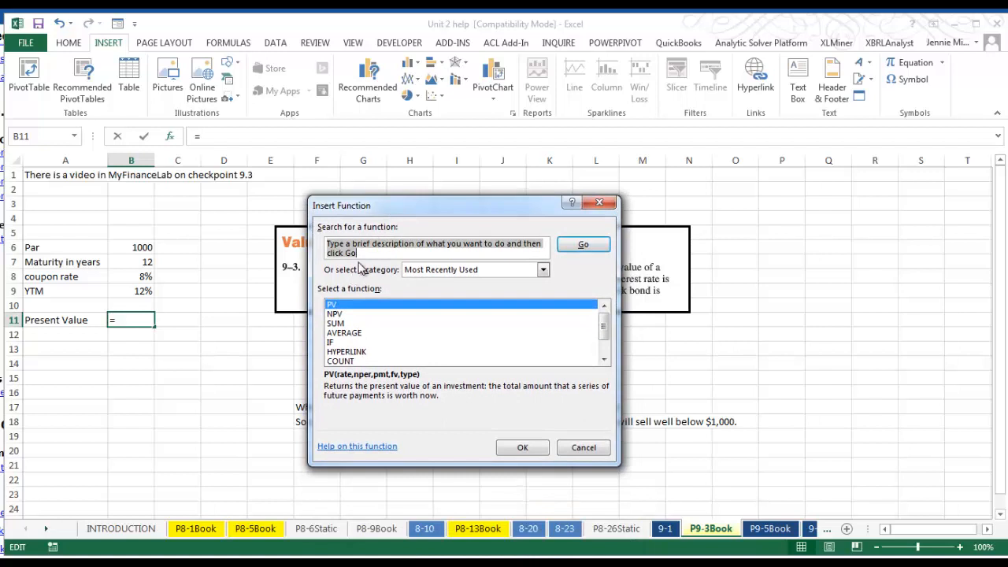
text(pv)
key(Return)
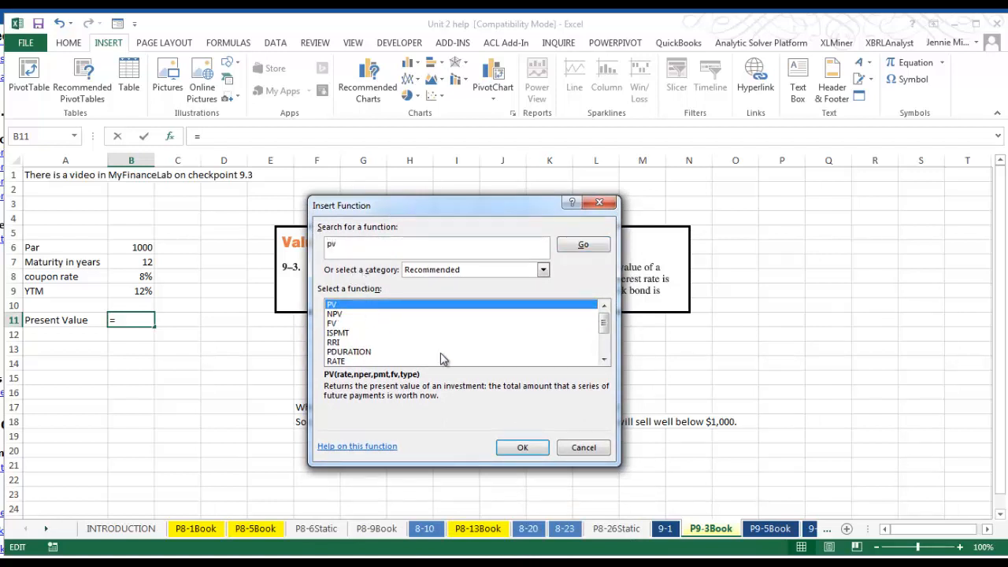
click(525, 449)
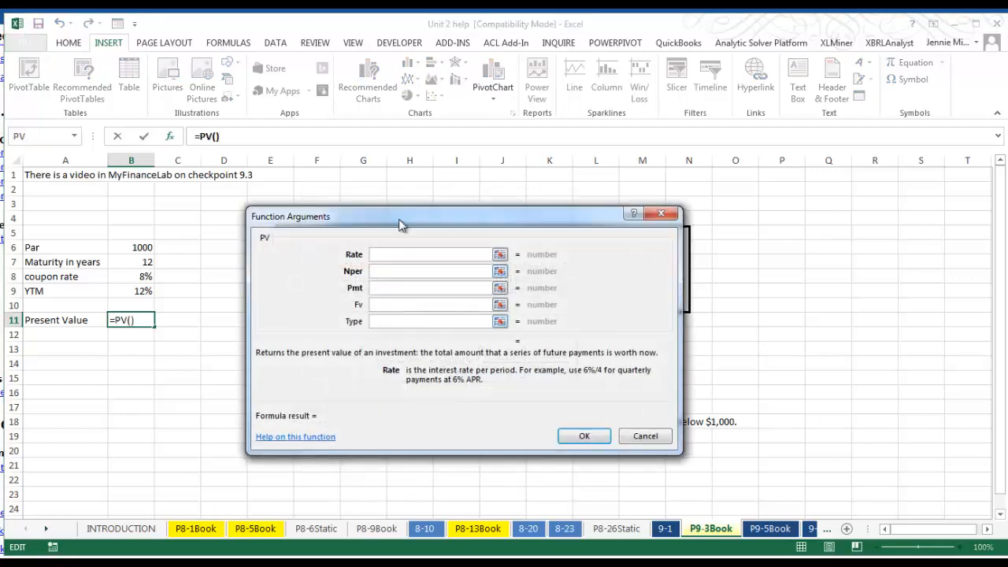
drag(375, 225, 339, 216)
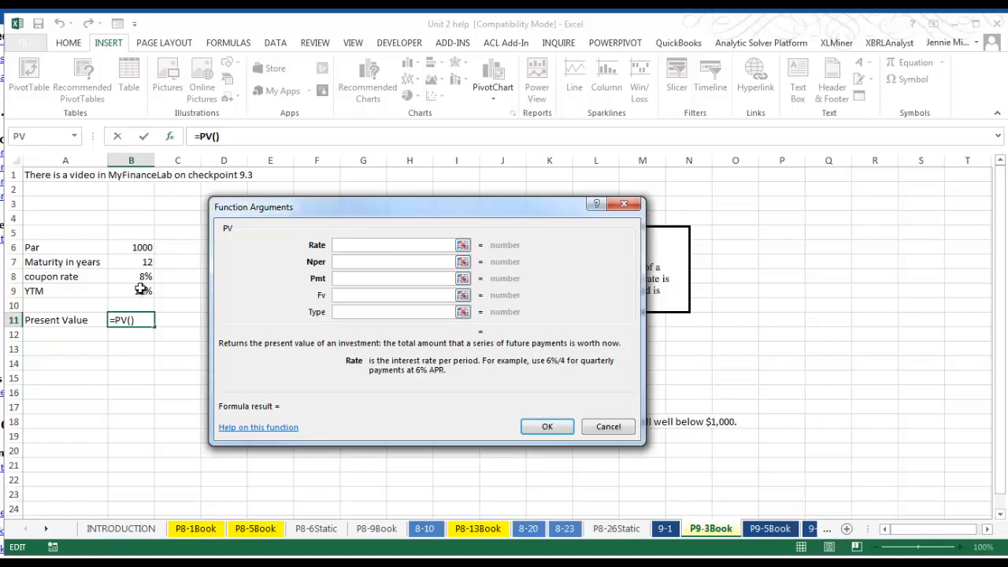
- Set the PV function's Rate to the YTM in B9 and its Nper to the maturity in B7
click(463, 245)
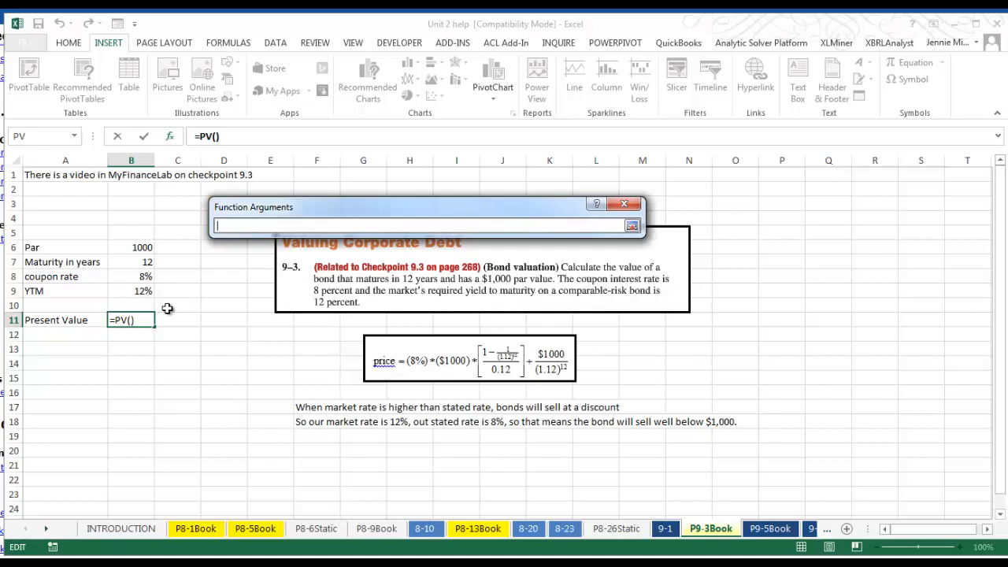
click(147, 293)
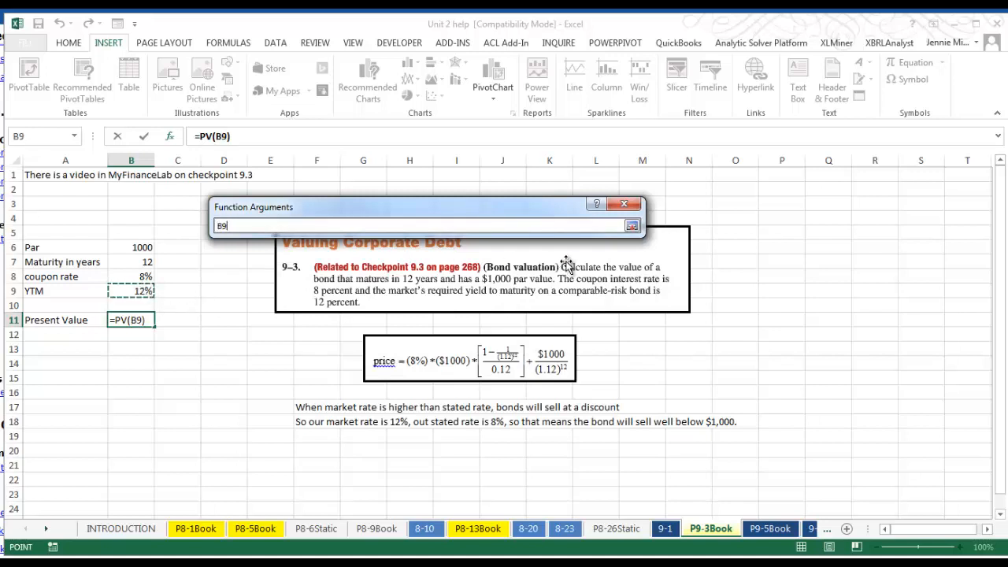
click(632, 227)
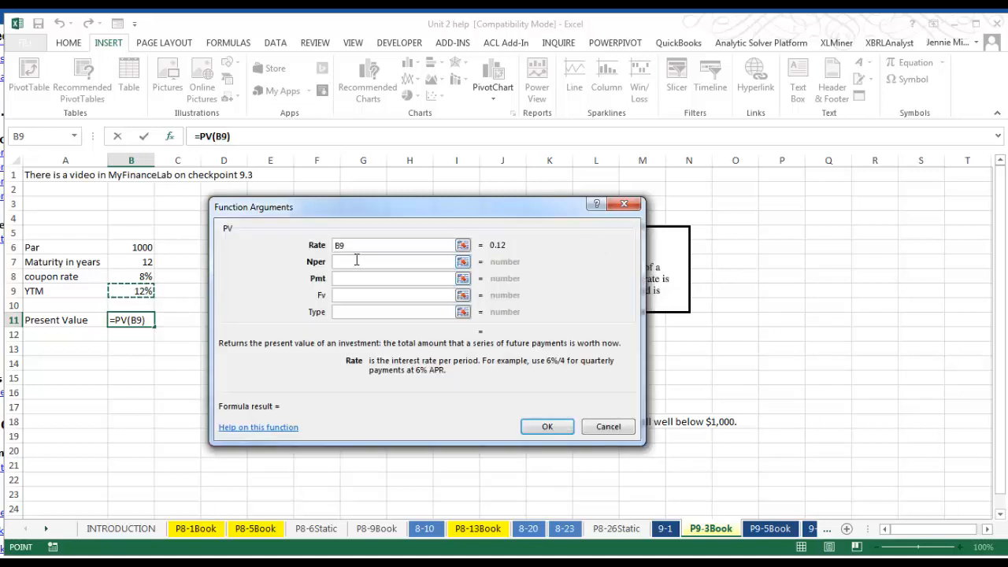
click(357, 261)
click(461, 262)
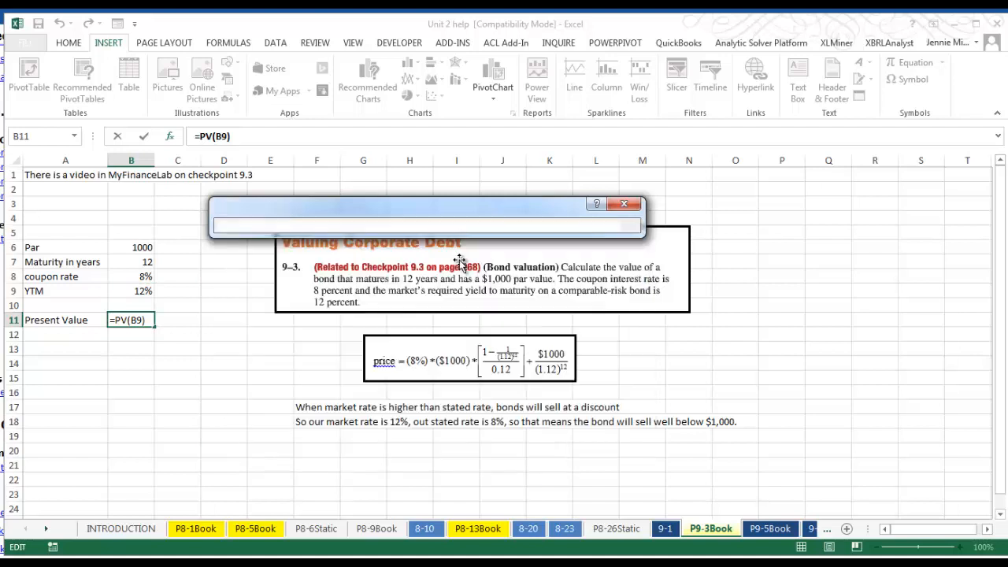
click(145, 262)
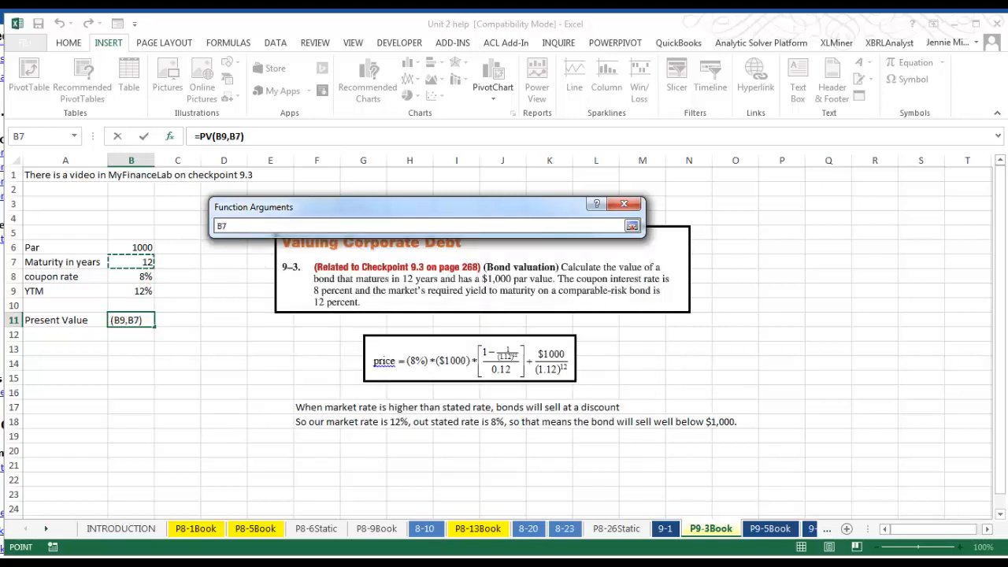
click(632, 227)
- Set the PV function's Pmt to B8*1000, the coupon rate times the par amount
click(357, 279)
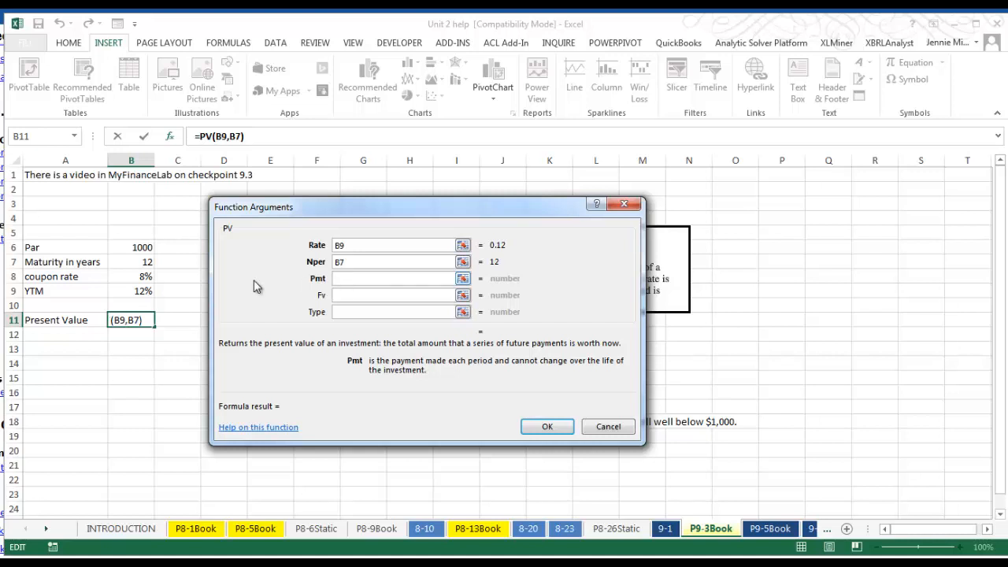
click(463, 279)
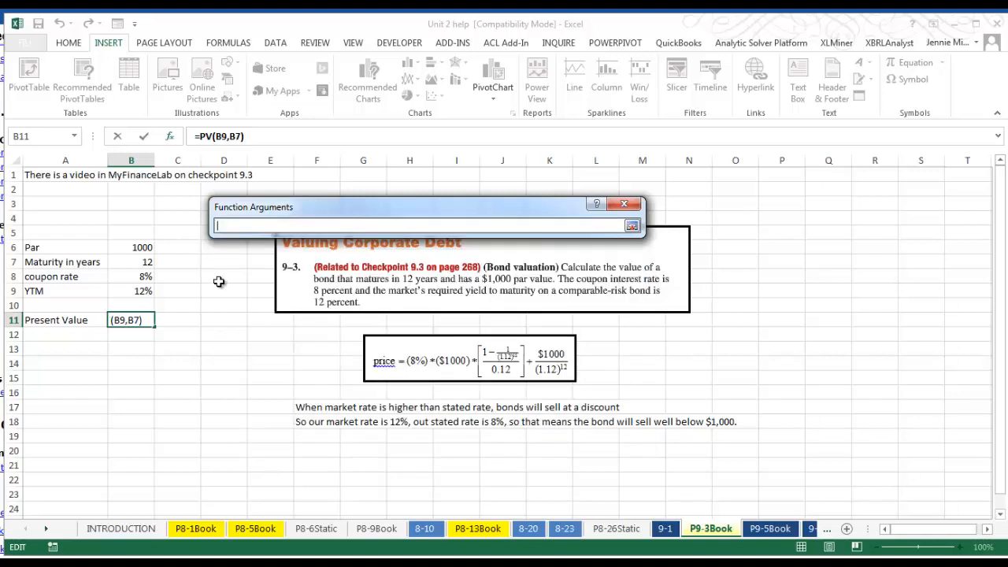
click(134, 276)
click(632, 226)
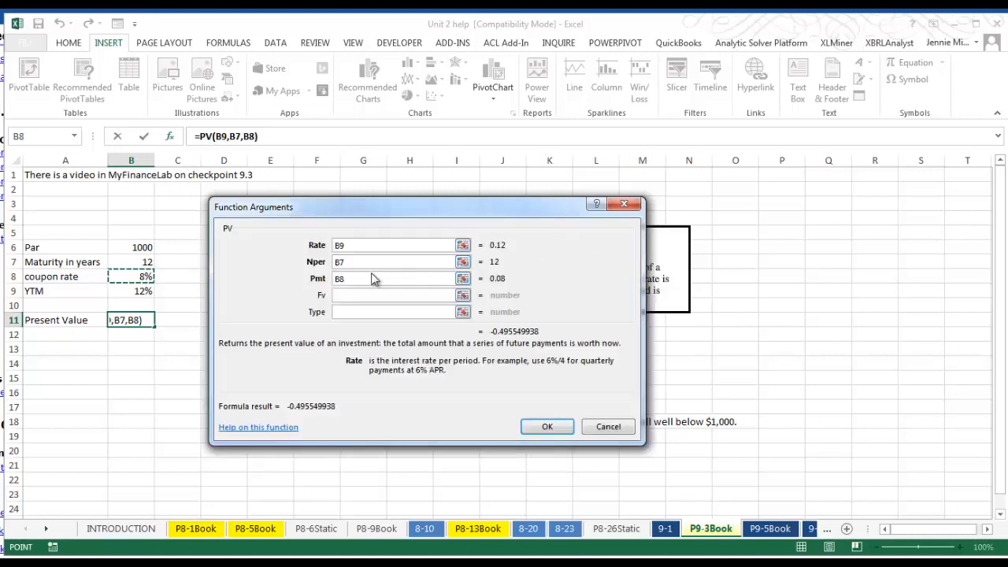
text(*1000)
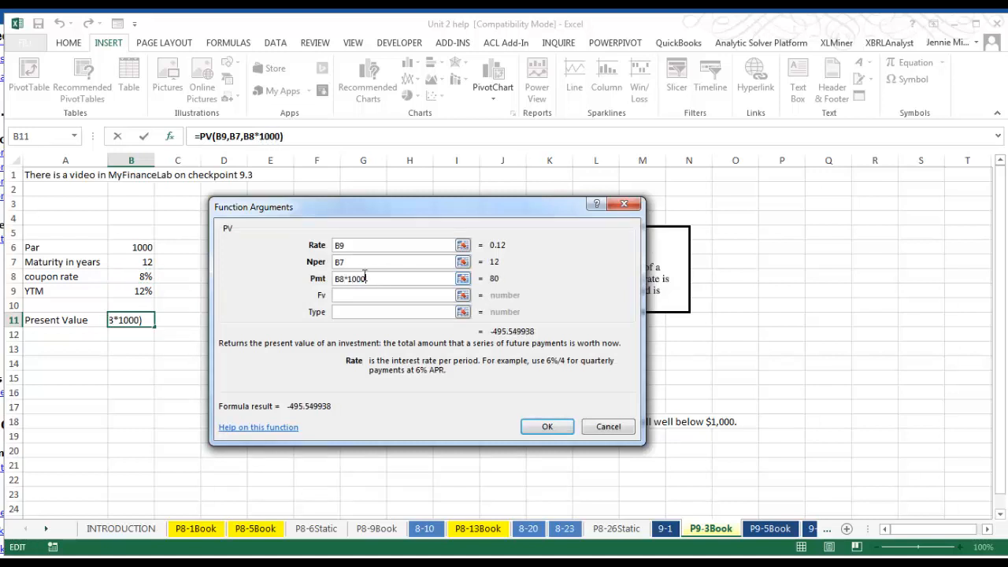
- Set the PV function's Fv to the par value in B6 and complete the formula
click(347, 296)
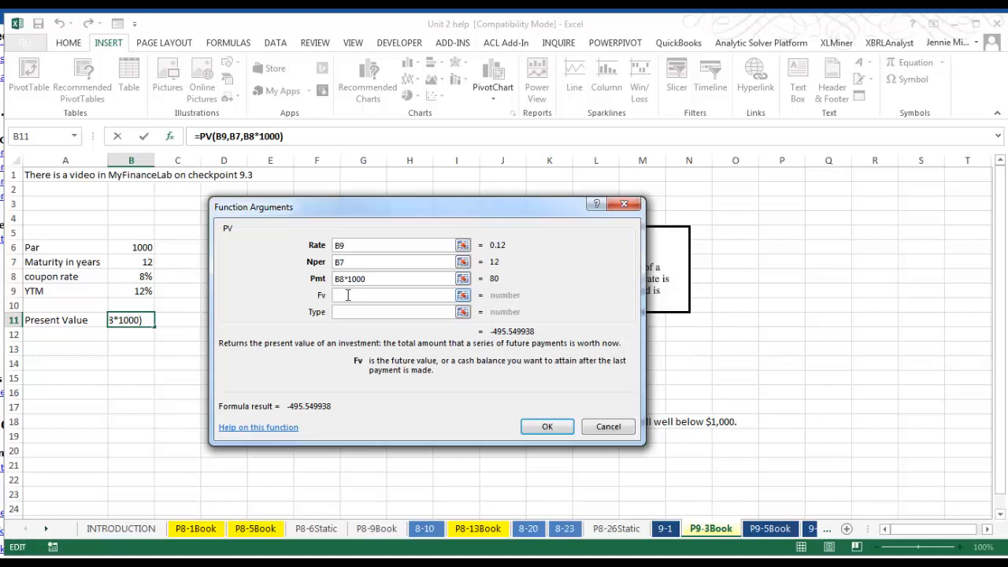
click(463, 295)
click(147, 248)
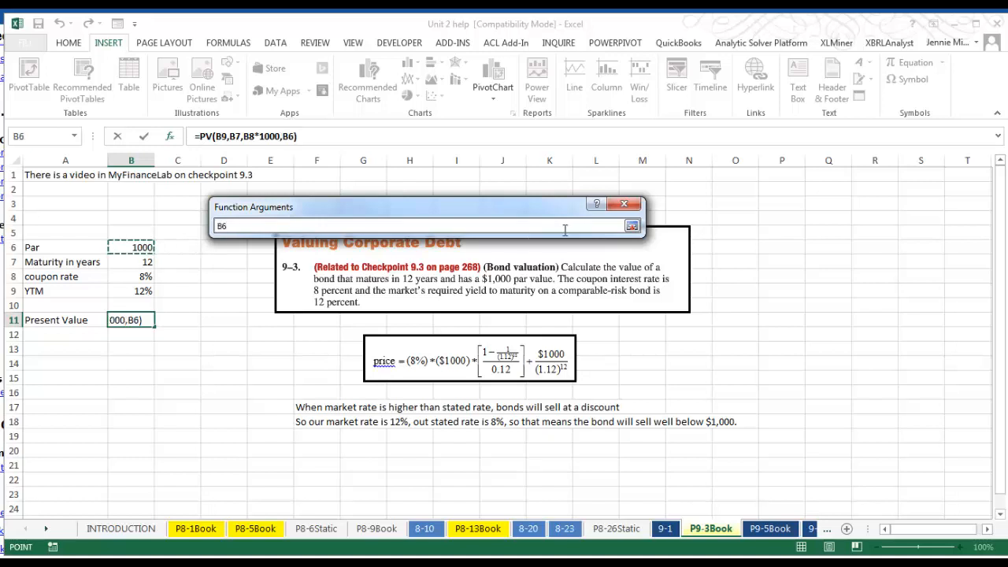
click(632, 226)
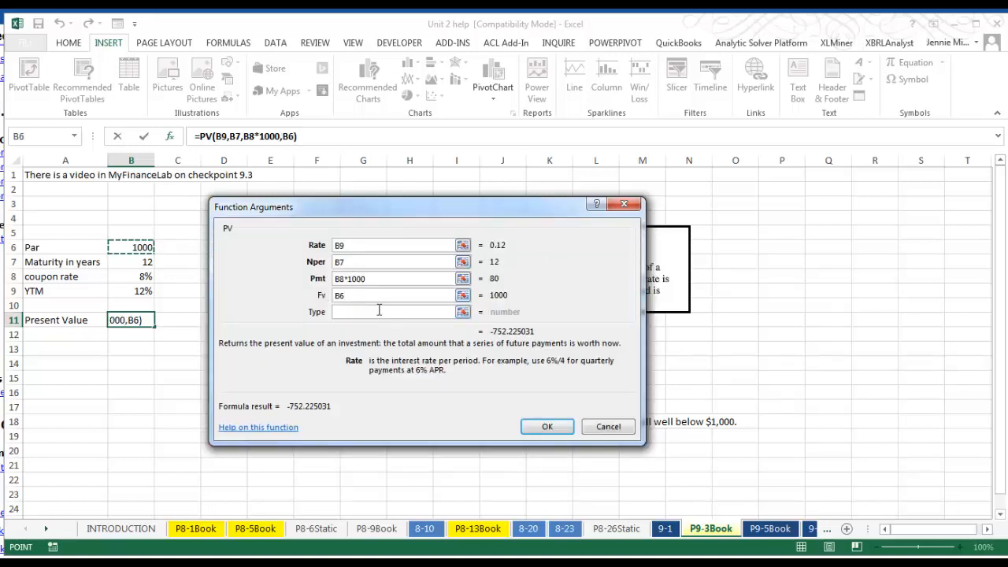
click(546, 426)
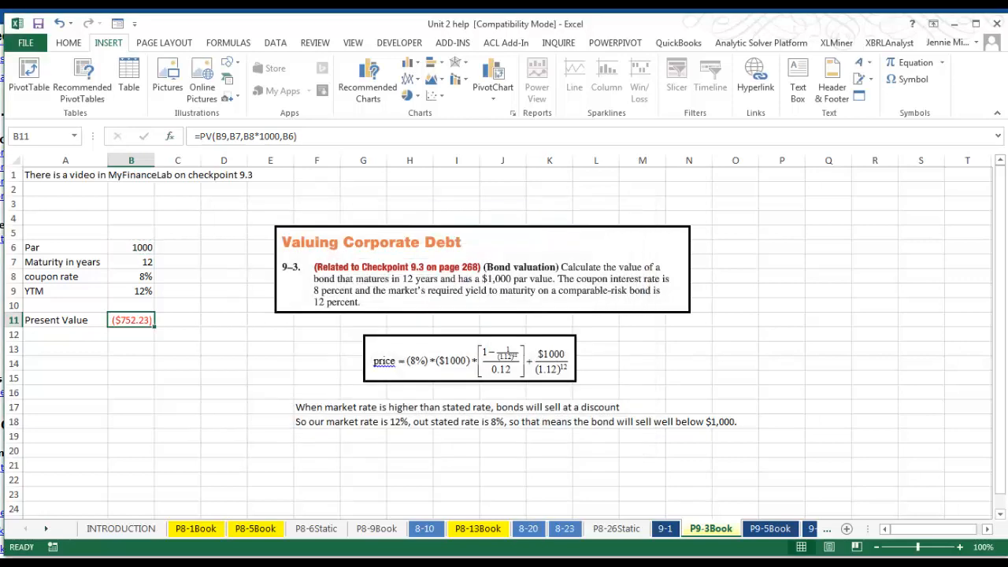
- Add a minus sign before PV in the B11 formula, making it =-PV(B9,B7,B8*1000,B6)
click(202, 137)
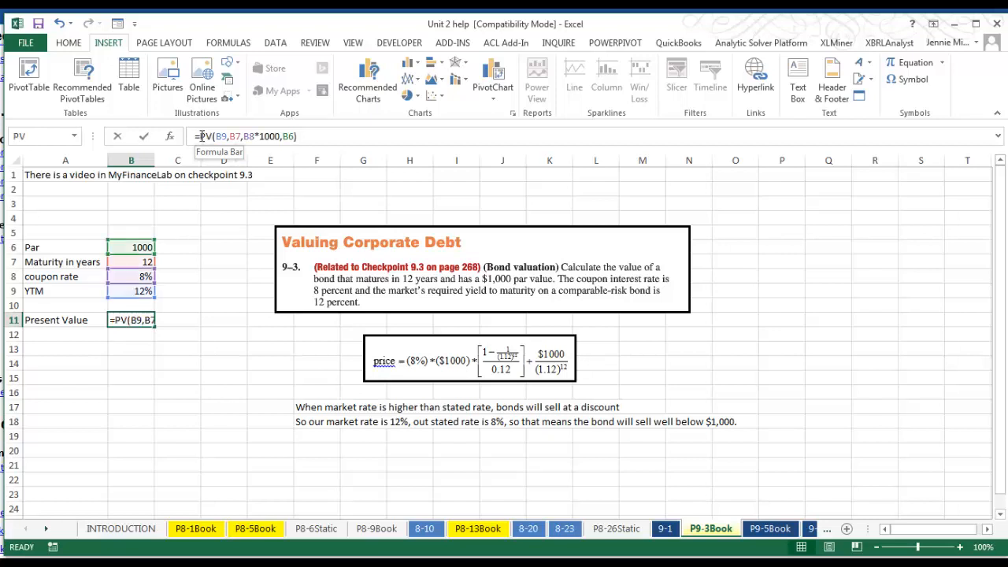
text(-)
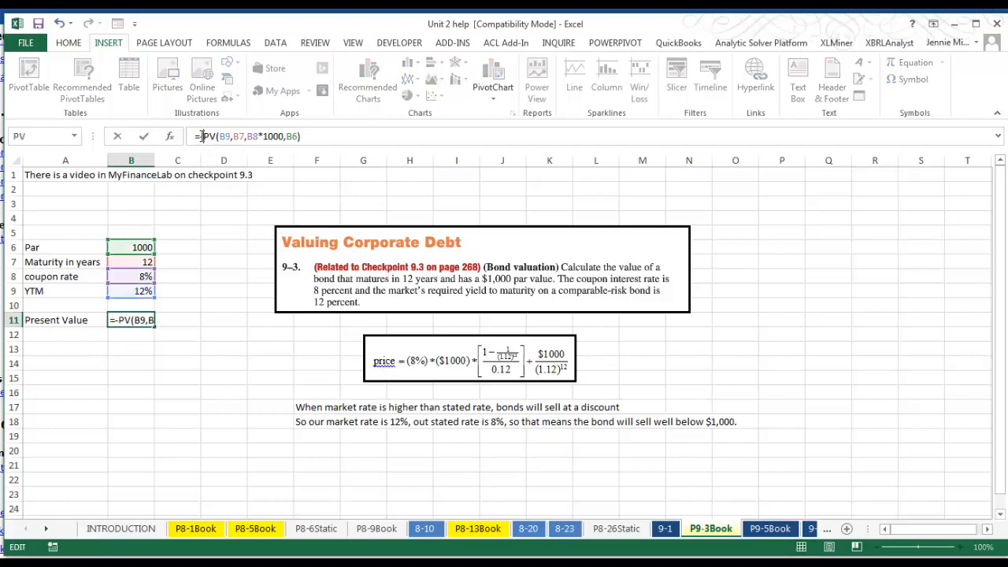
key(Return)
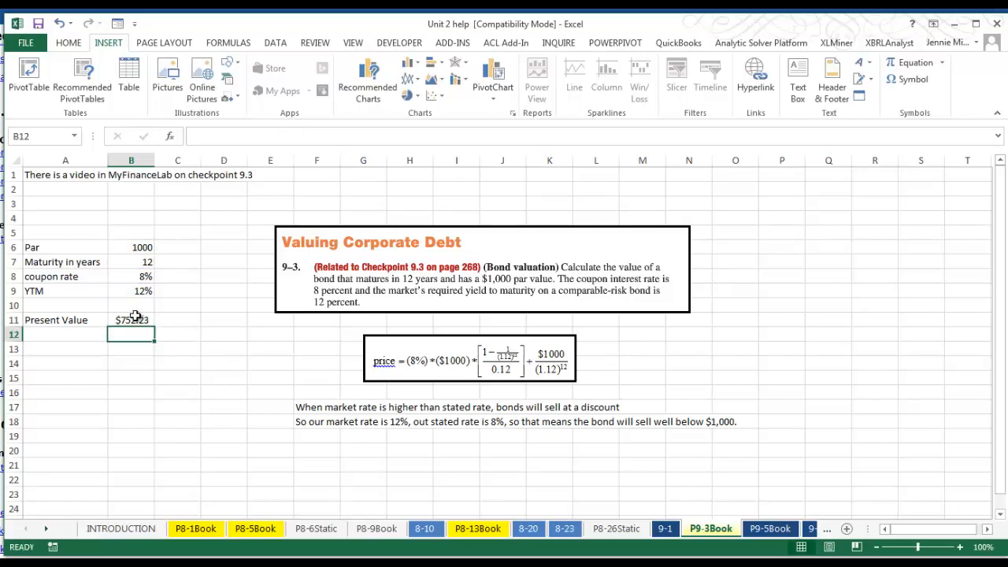
click(131, 320)
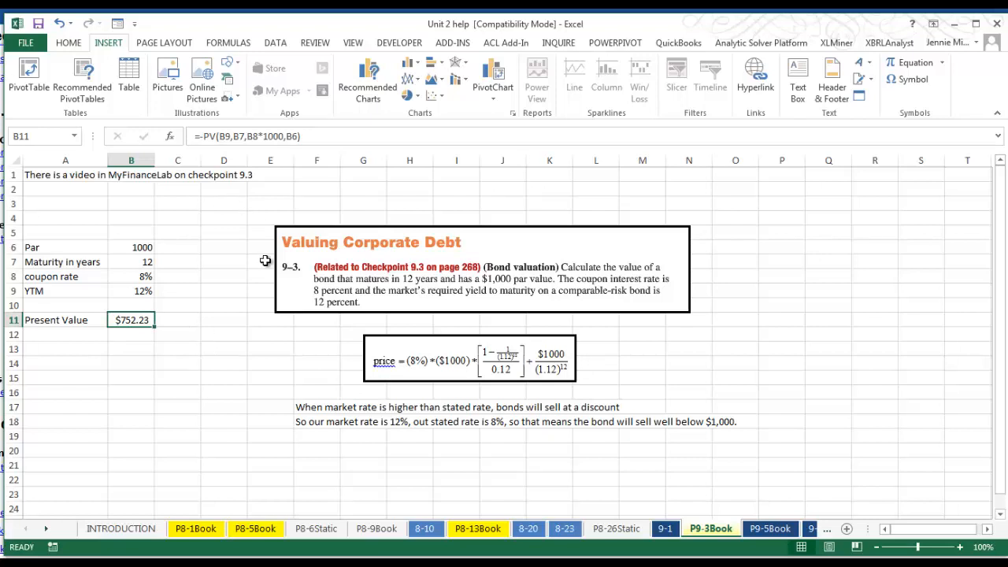
- Make the note in F17:L17 about the market rate being higher than the stated rate bold
click(311, 407)
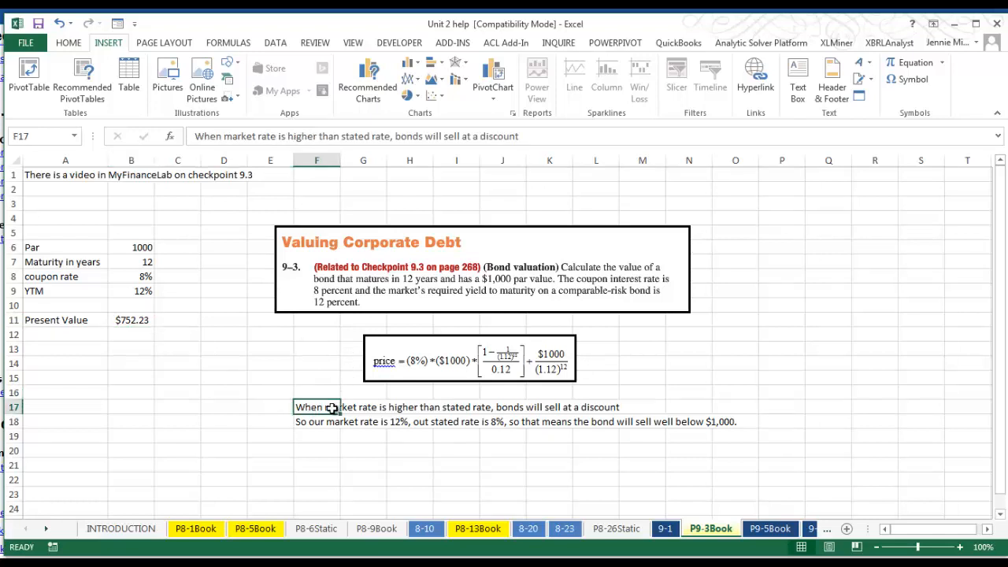
drag(333, 407, 614, 406)
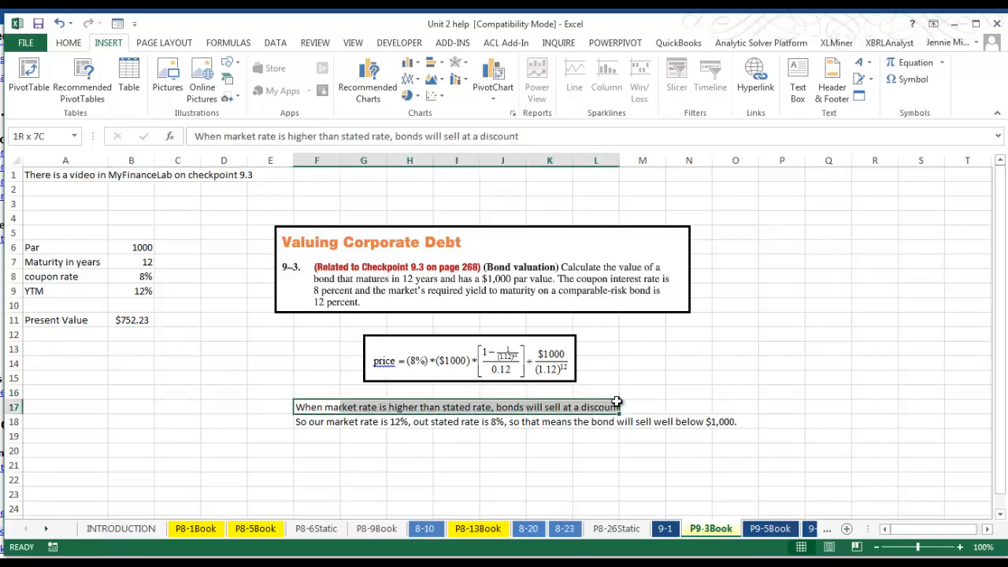
click(68, 42)
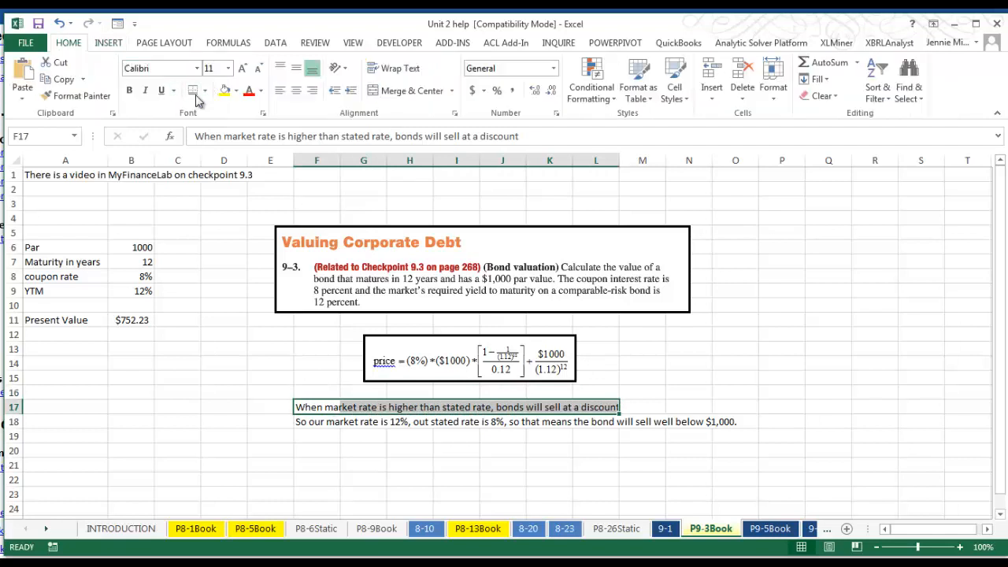
click(129, 89)
click(356, 454)
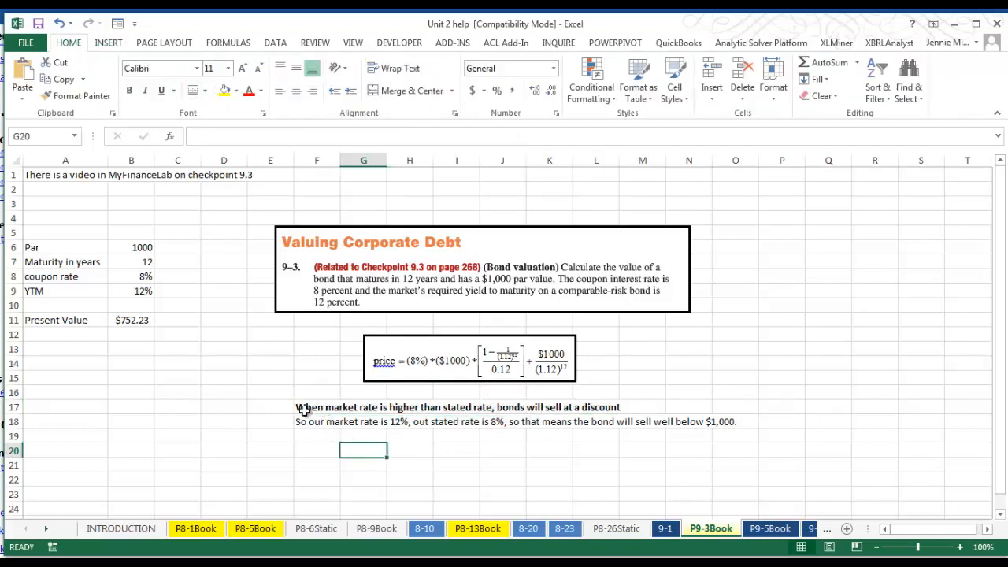
- Move the price equation picture slightly left and up so it starts in column F, and select the present value in B11
click(409, 349)
drag(409, 350, 378, 346)
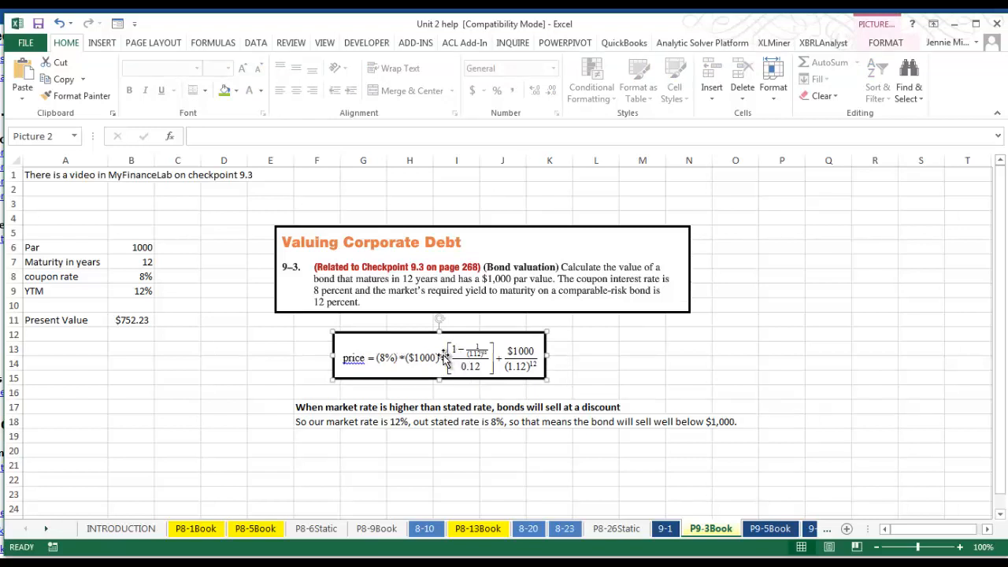
click(118, 322)
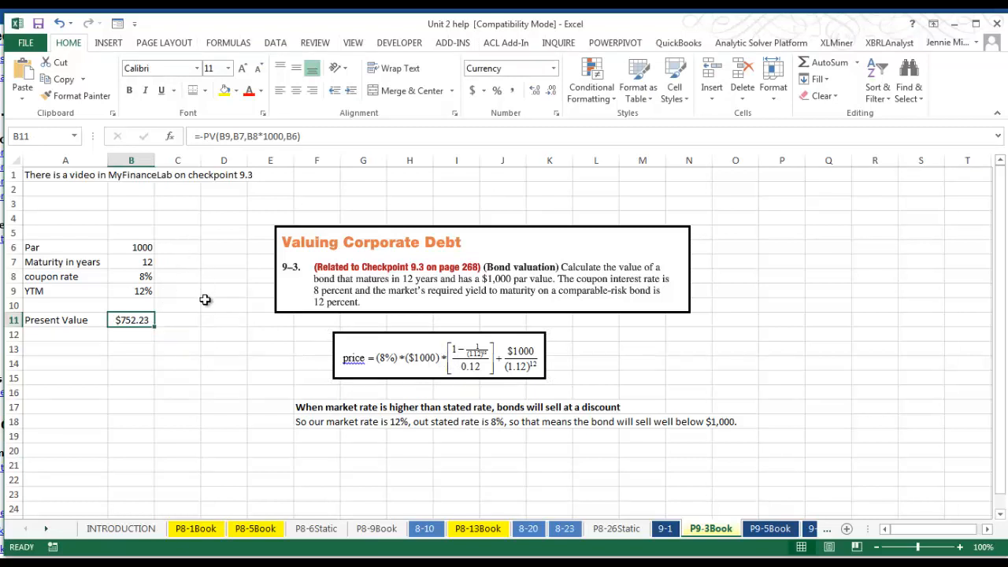
- Insert a PV function in B13 with Rate 12%, Nper 12, Pmt 80 and Fv 1000
click(130, 348)
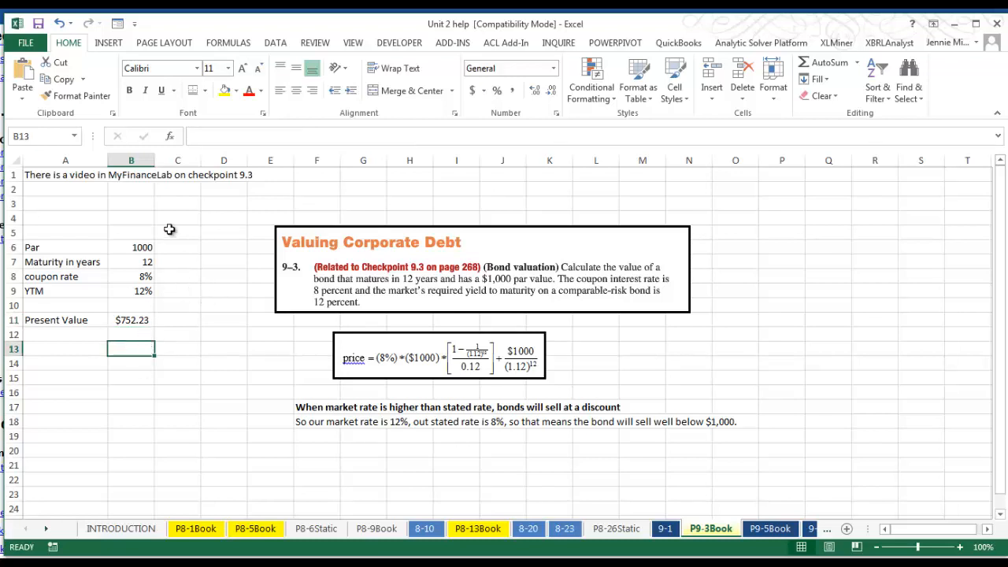
click(171, 137)
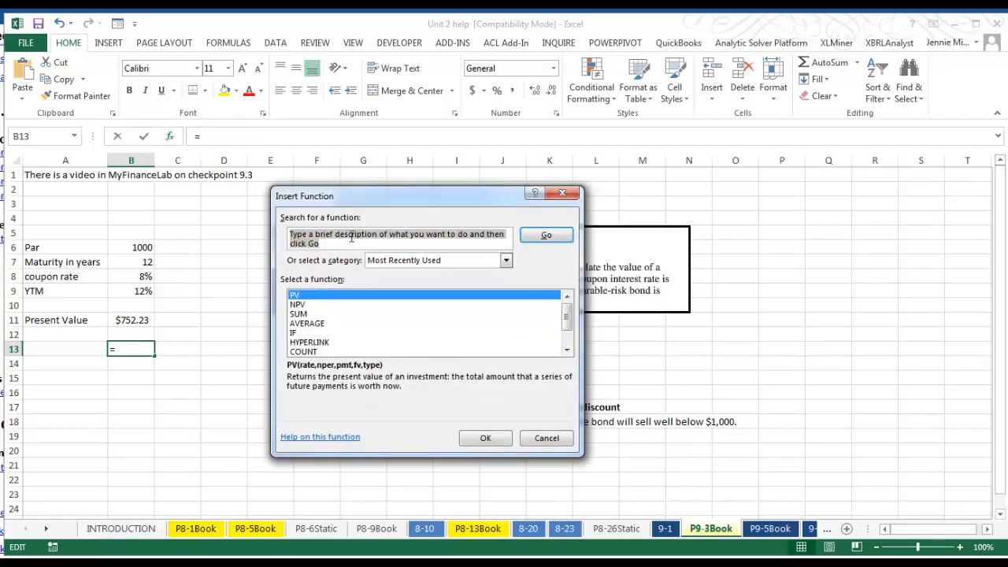
click(485, 438)
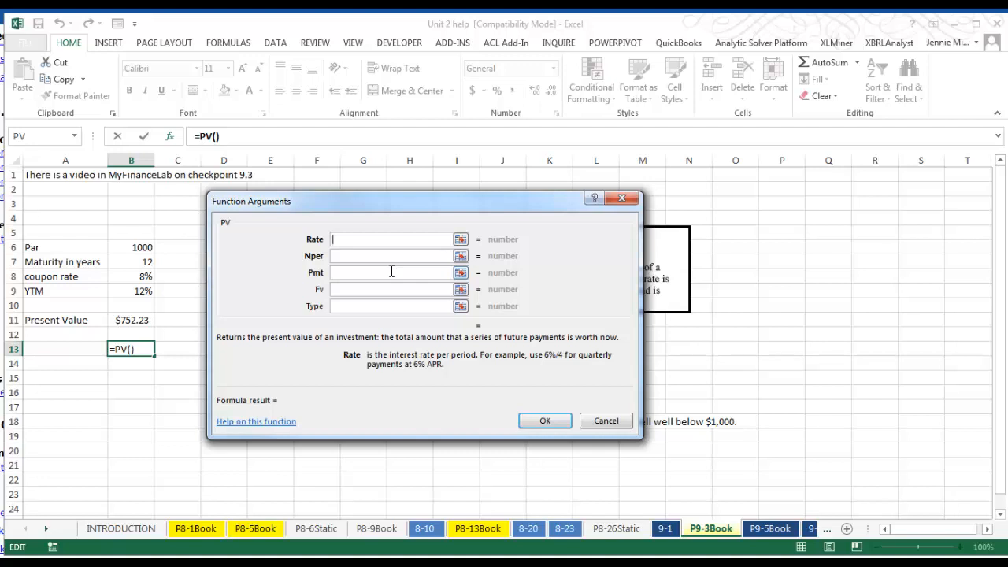
text(12%)
key(Tab)
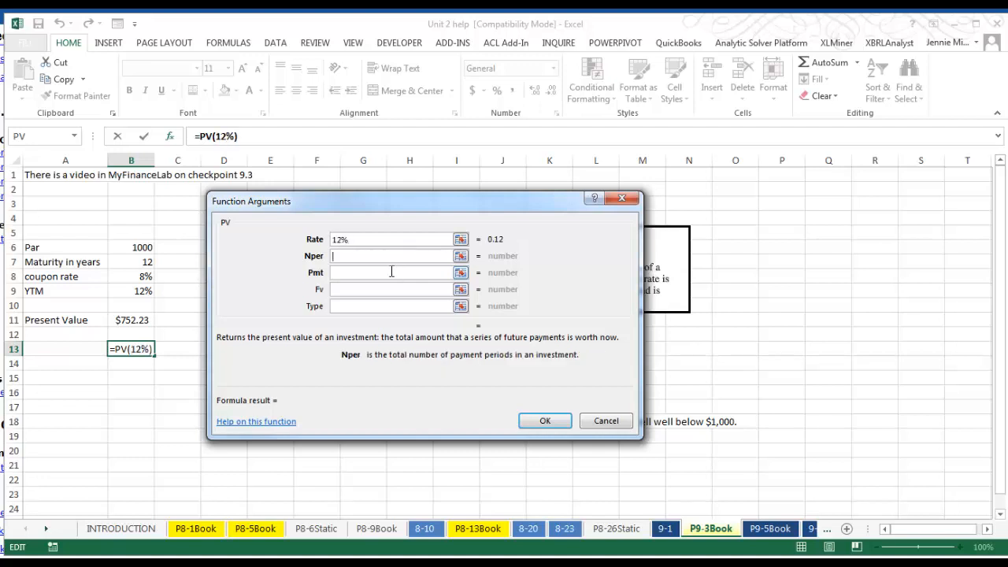
text(12)
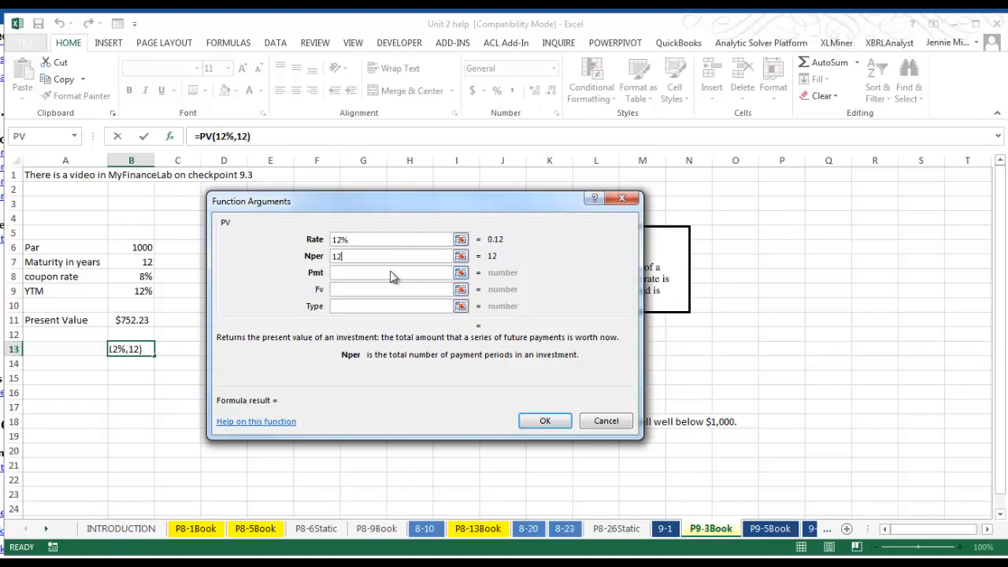
key(Tab)
text(80)
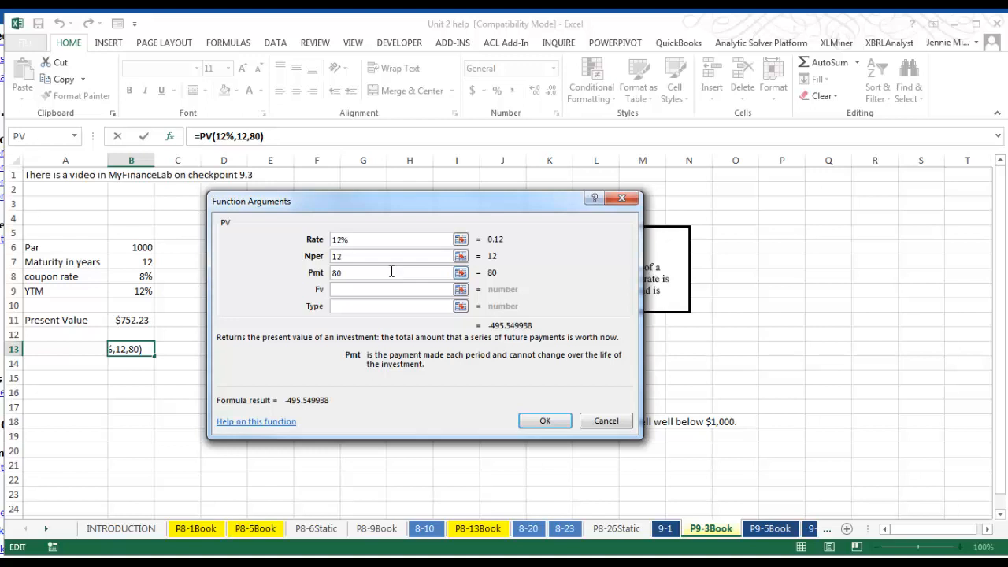
key(Tab)
text(1000)
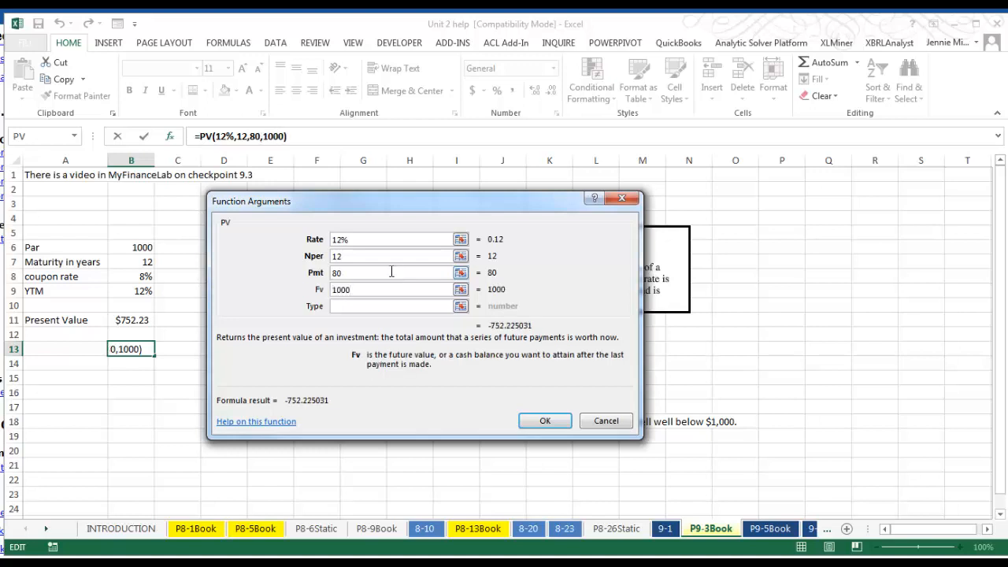
click(536, 422)
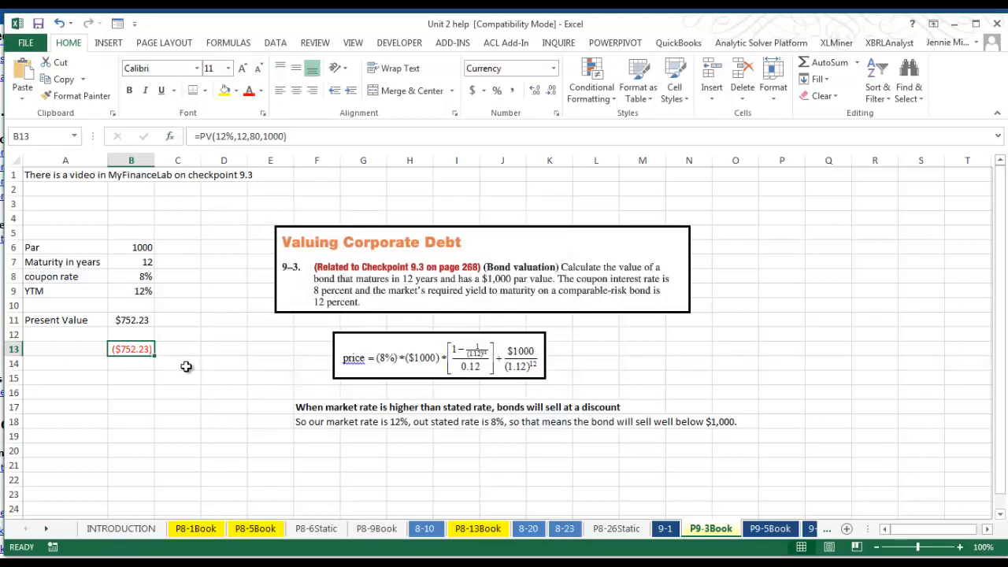
- Add a minus sign before PV in the B13 formula, making it =-PV(12%,12,80,1000), and reselect the cell
click(201, 135)
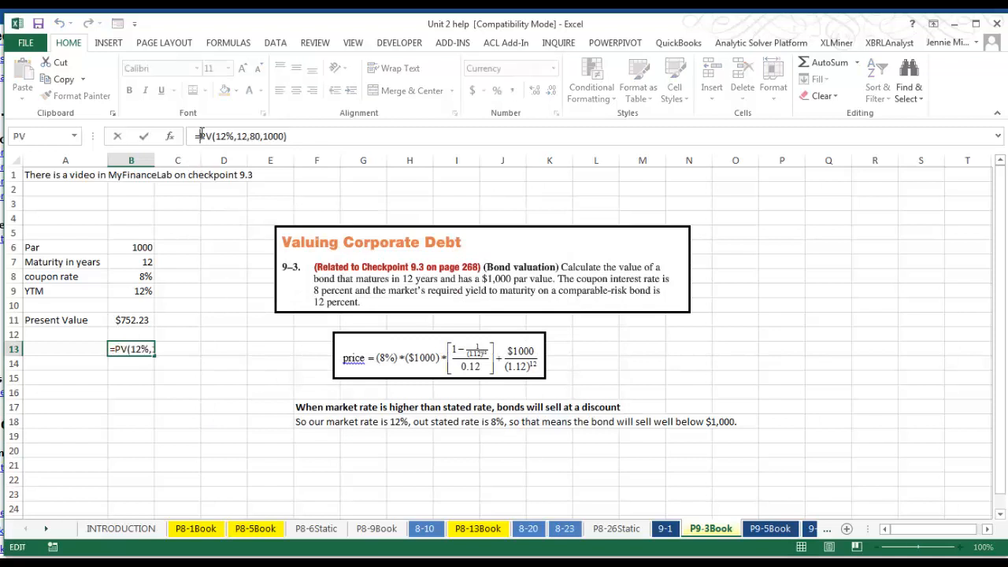
text(-)
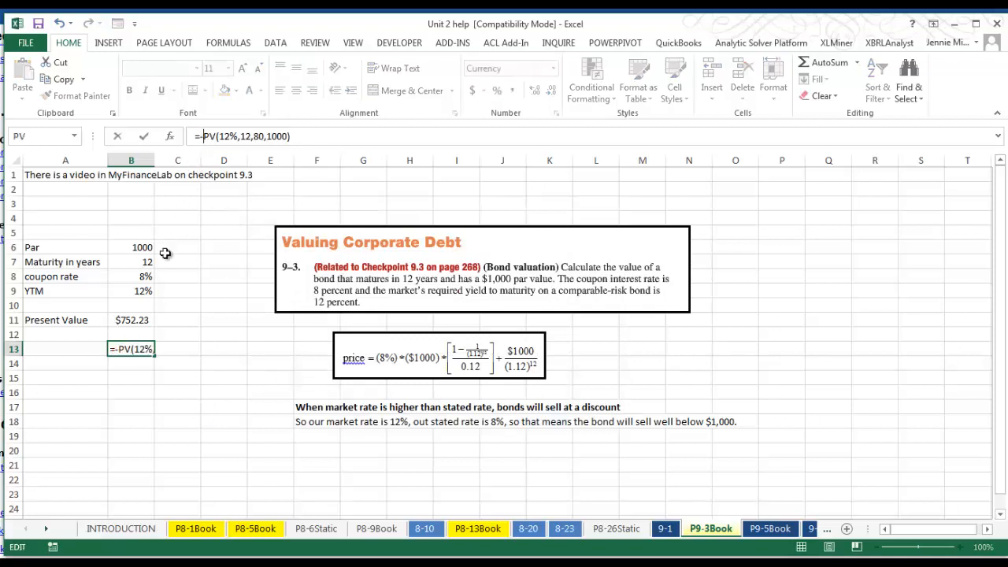
key(Return)
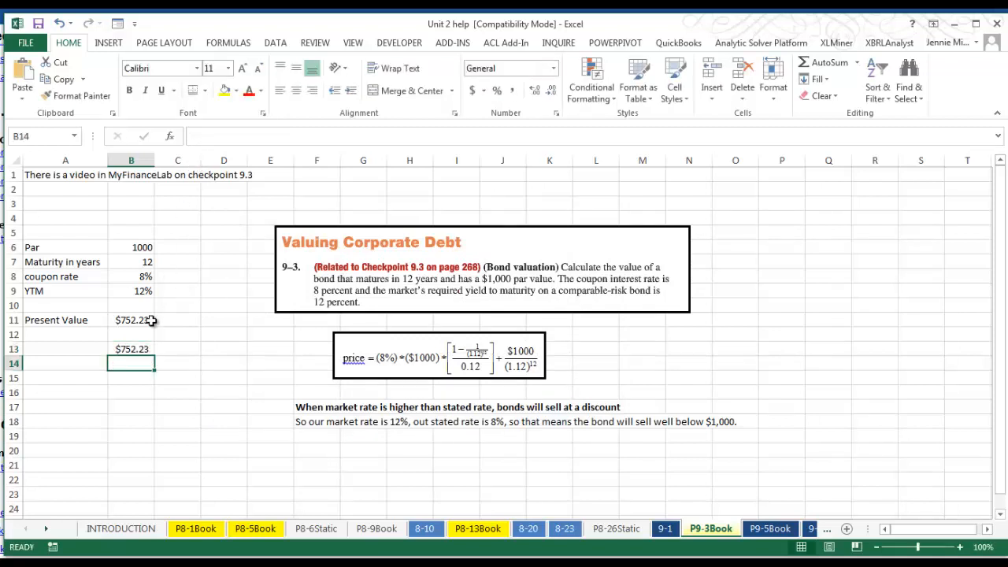
click(147, 345)
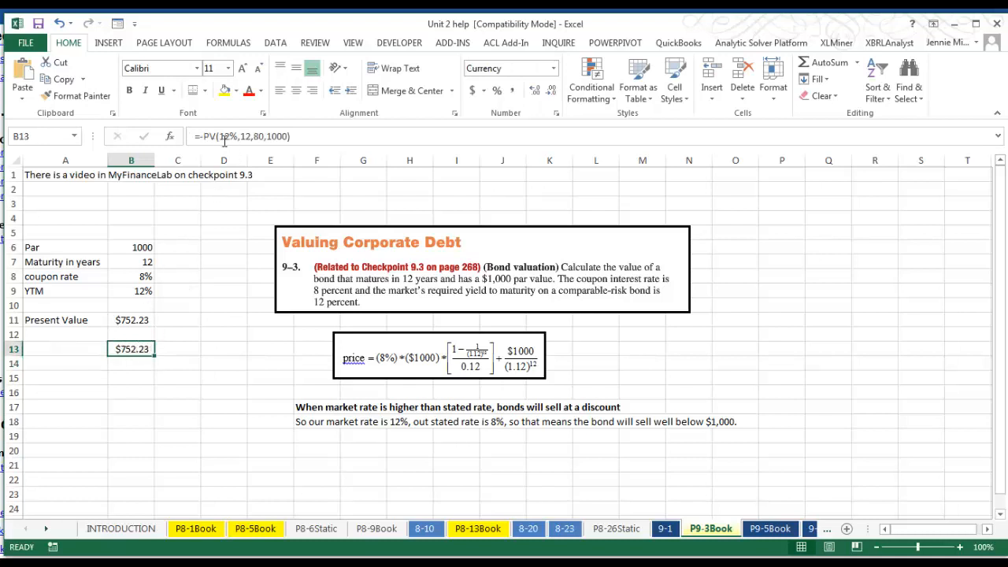